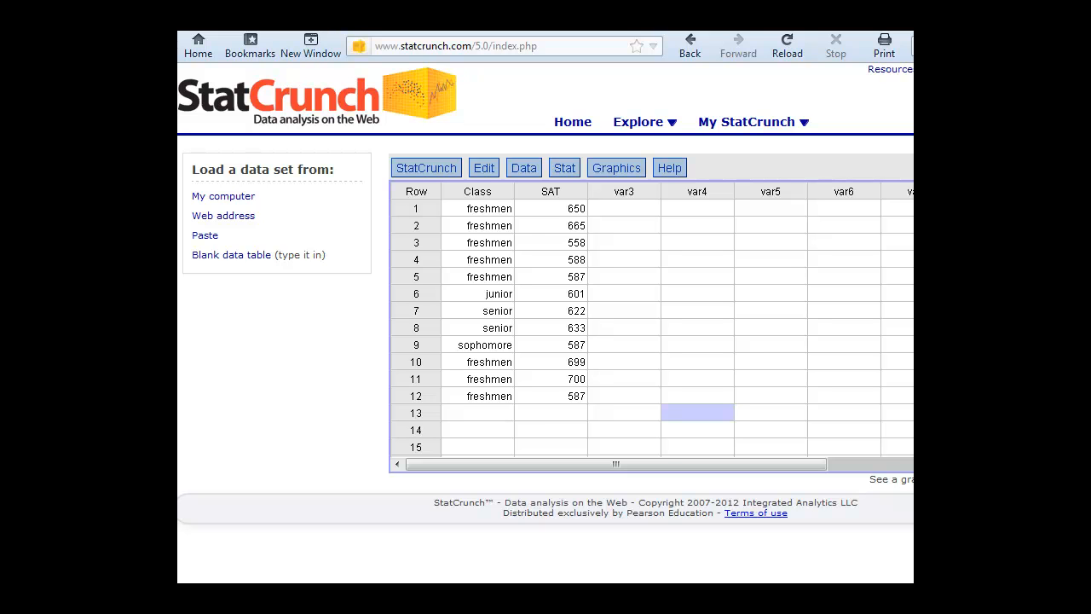
# - Bring the picture of the example marital status bar graph into view, examine it, and move it back off the screen
pyautogui.moveTo(1090, 61); pyautogui.dragTo(557, 54)
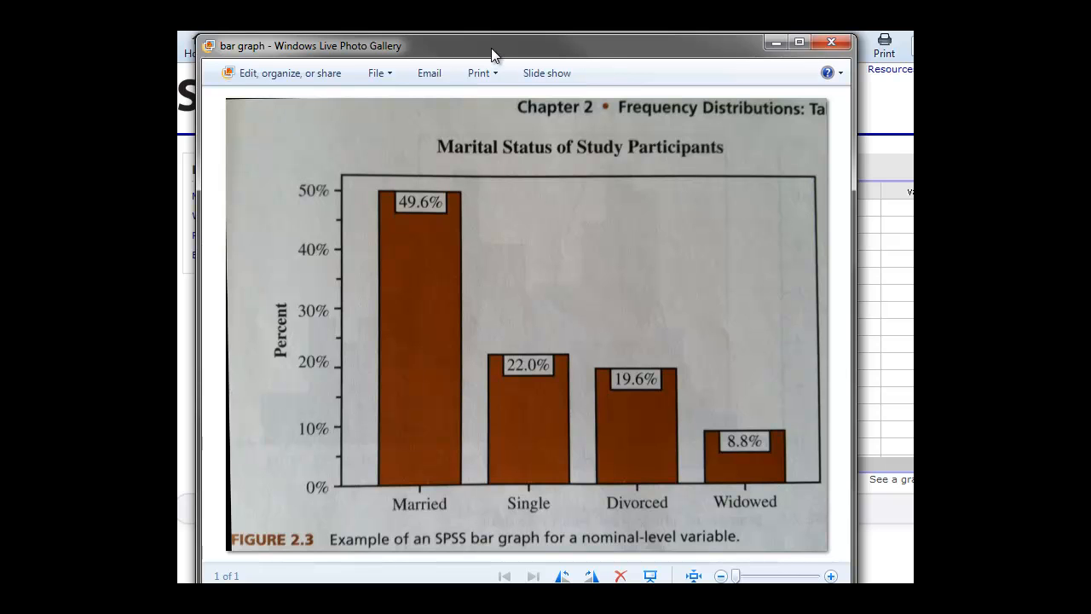
pyautogui.moveTo(493, 49); pyautogui.dragTo(913, 231)
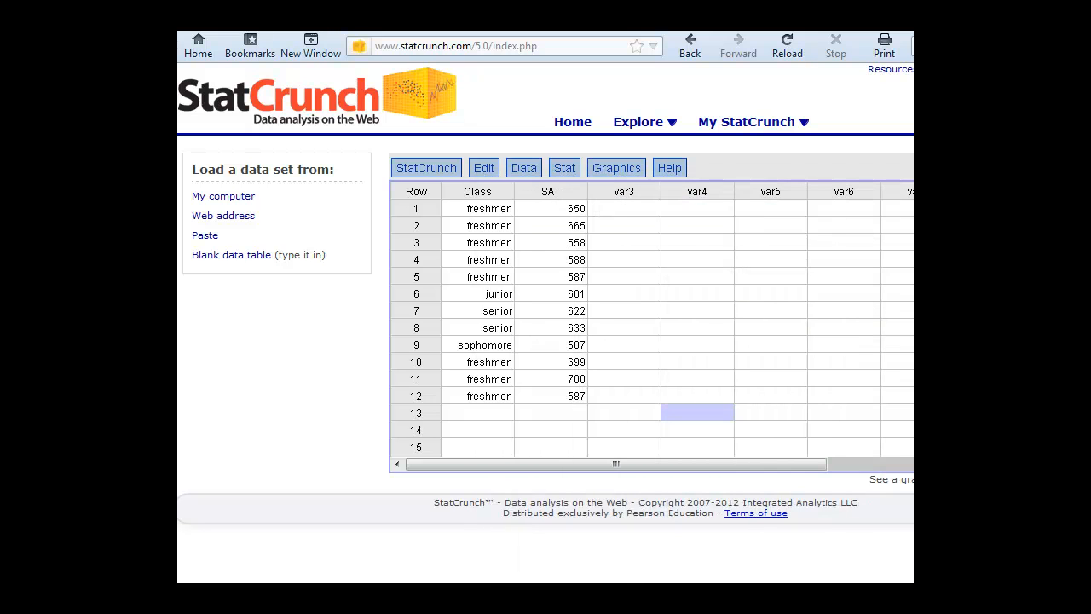
pyautogui.click(510, 242)
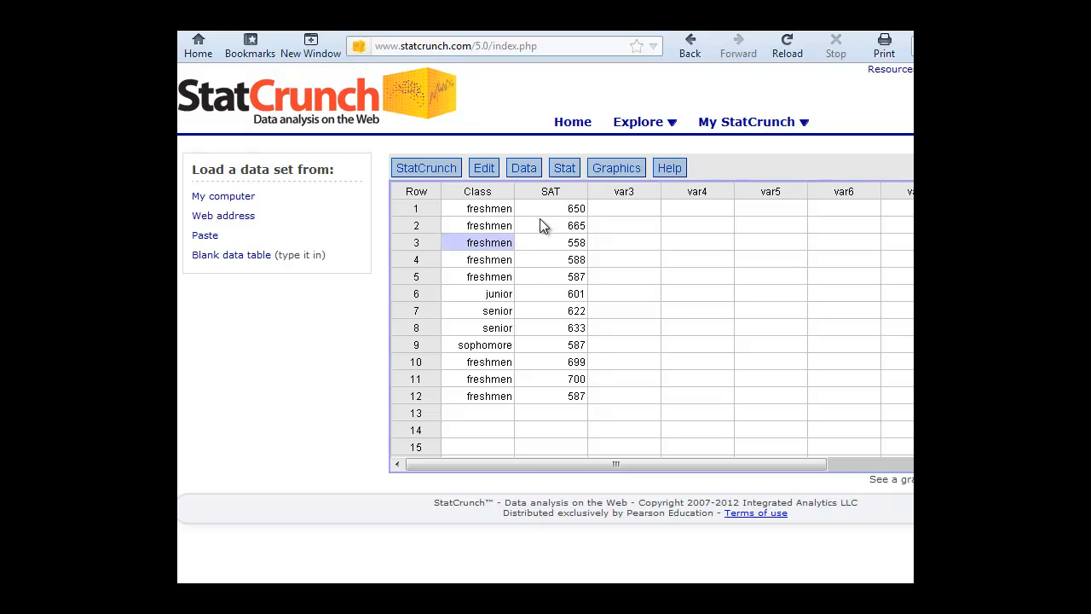
pyautogui.click(491, 211)
pyautogui.moveTo(418, 212)
pyautogui.mouseDown()
pyautogui.moveTo(409, 247)
pyautogui.moveTo(431, 230)
pyautogui.moveTo(418, 244)
pyautogui.moveTo(417, 218)
pyautogui.mouseUp()
pyautogui.click(415, 212)
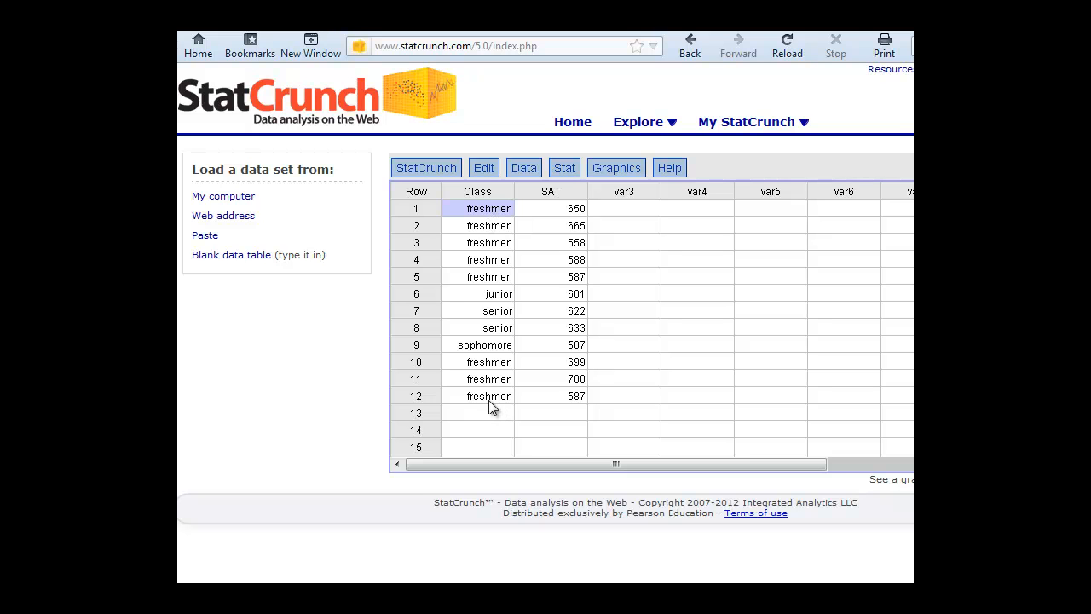
pyautogui.click(540, 226)
pyautogui.click(636, 236)
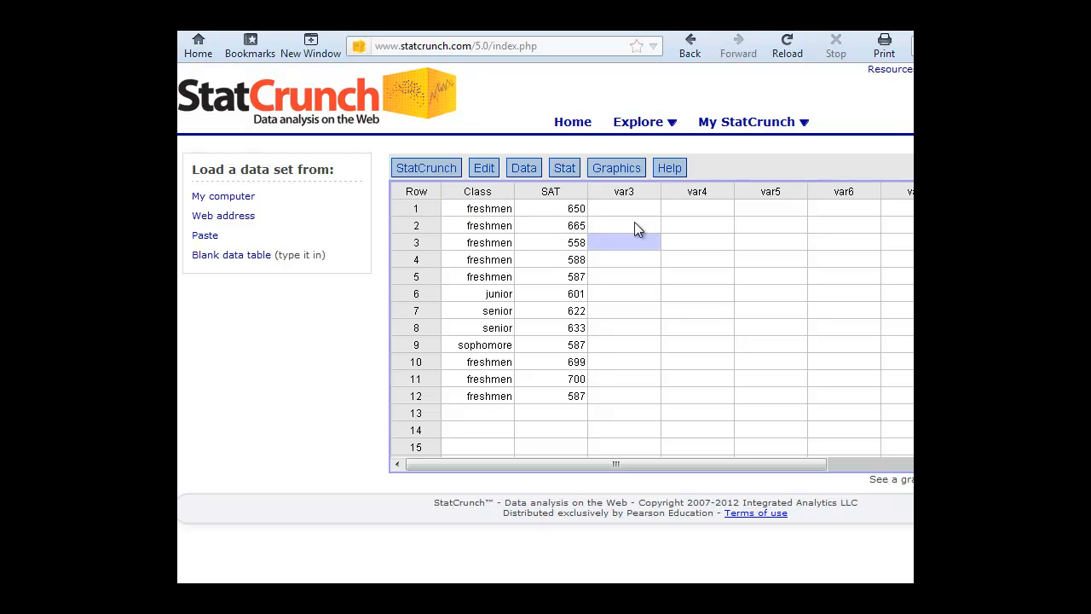
# - Start a bar plot with data using only the Class column and continue to its type and ordering options
pyautogui.click(616, 170)
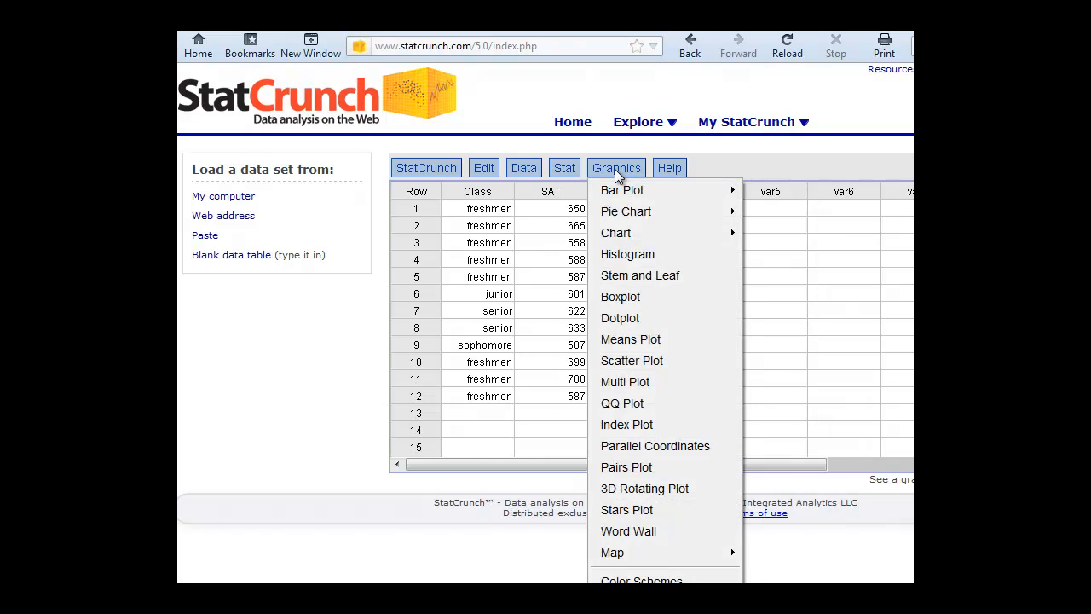
pyautogui.moveTo(622, 193)
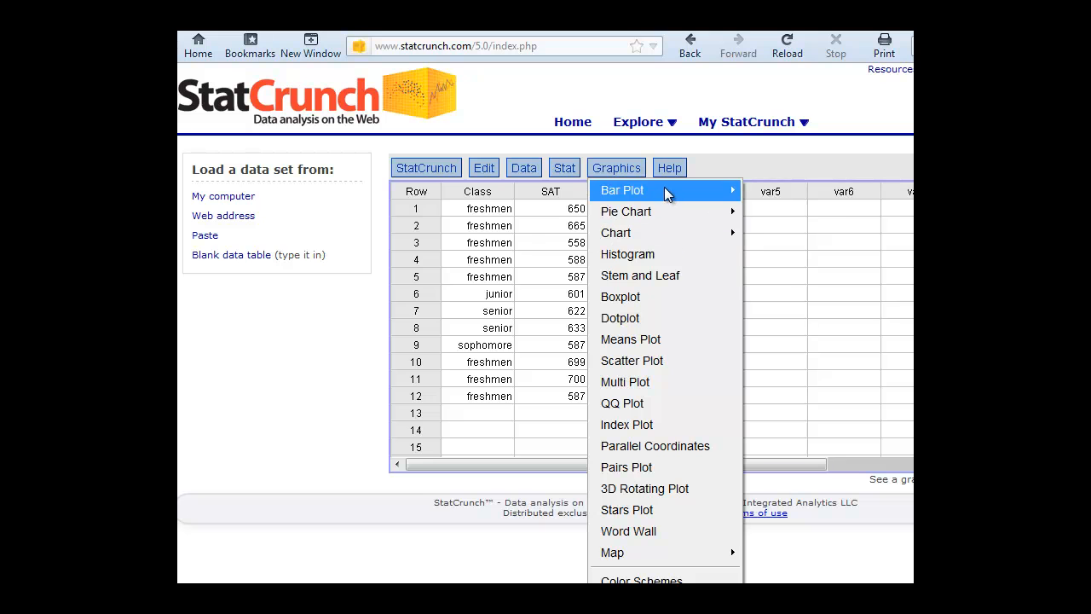
pyautogui.moveTo(674, 195)
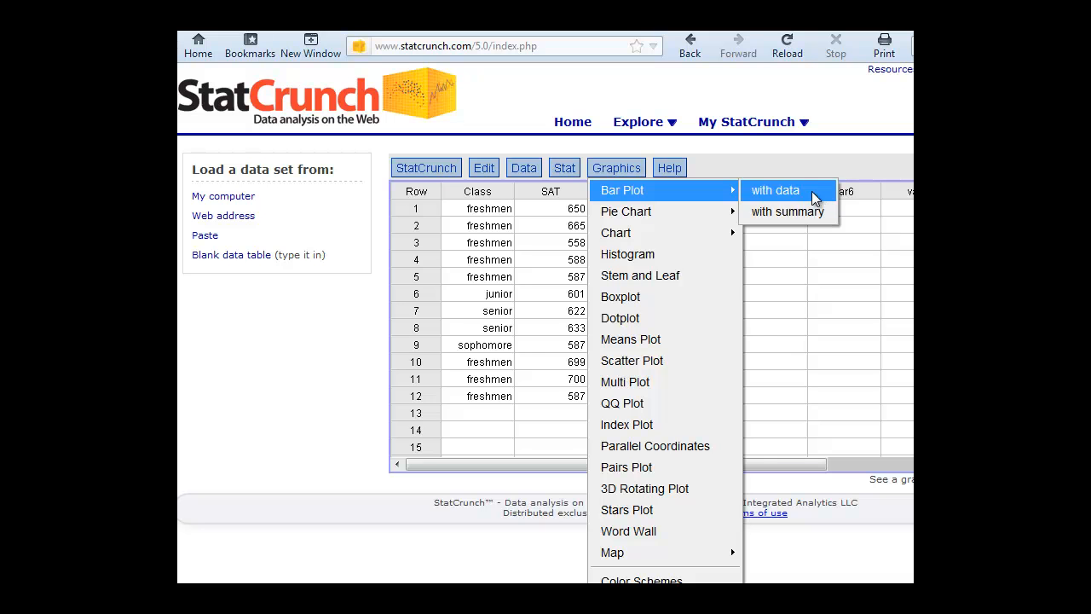
pyautogui.click(776, 191)
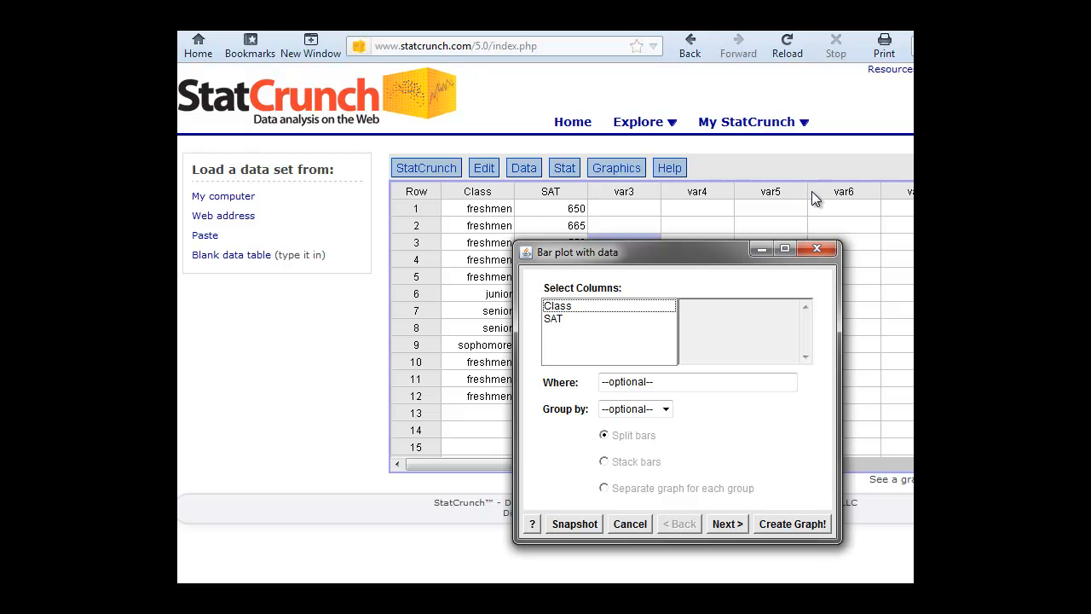
pyautogui.click(625, 307)
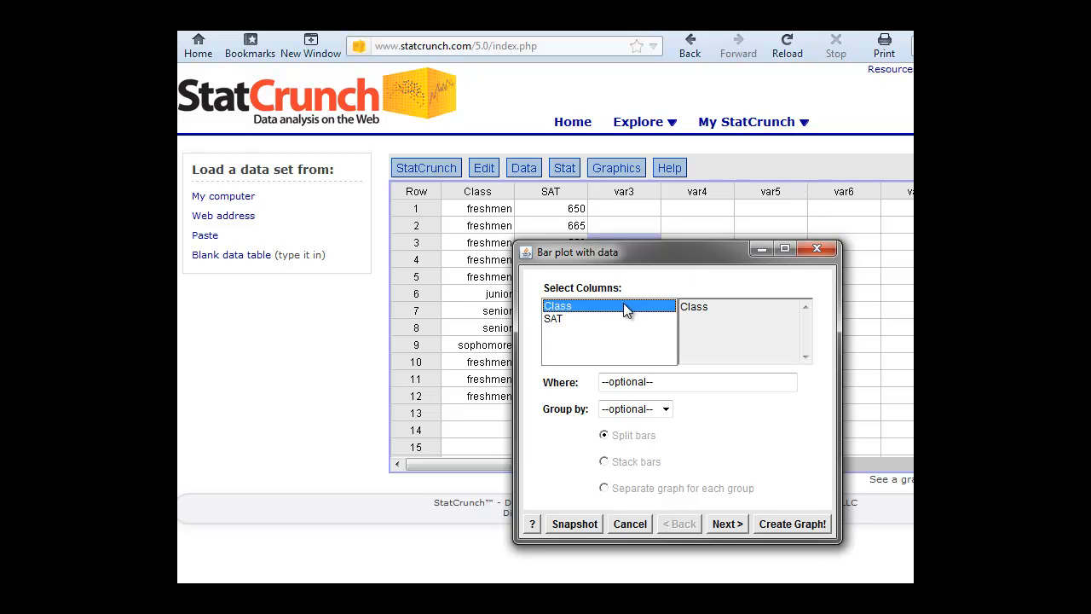
pyautogui.click(618, 319)
pyautogui.click(619, 318)
pyautogui.click(617, 307)
pyautogui.click(616, 307)
pyautogui.click(727, 523)
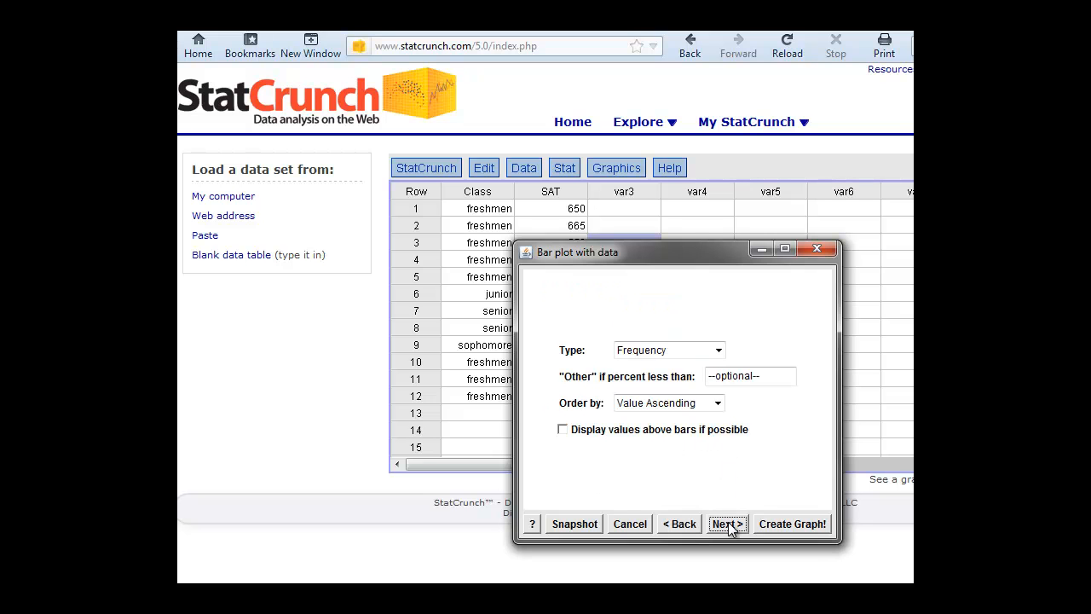
# - Set the bar plot type to Relative Frequency and have values displayed above the bars
pyautogui.click(720, 352)
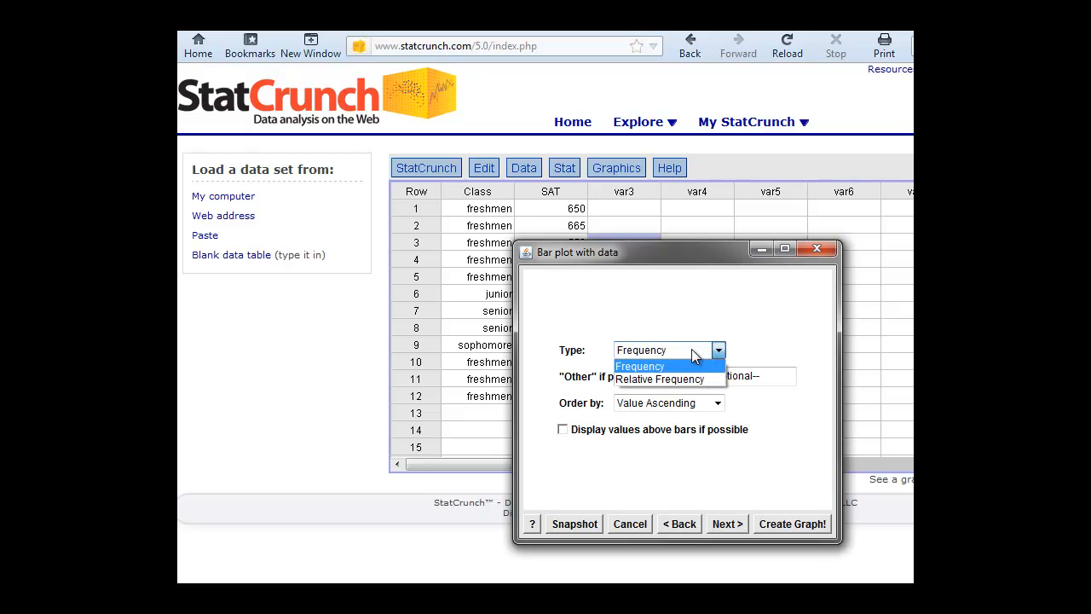
pyautogui.click(692, 381)
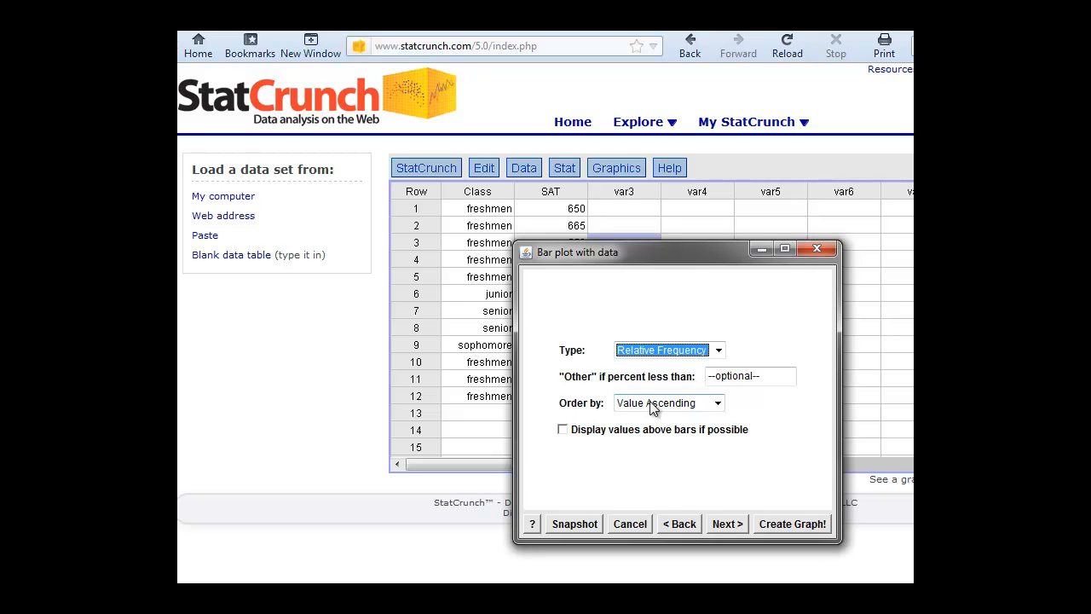
pyautogui.click(563, 430)
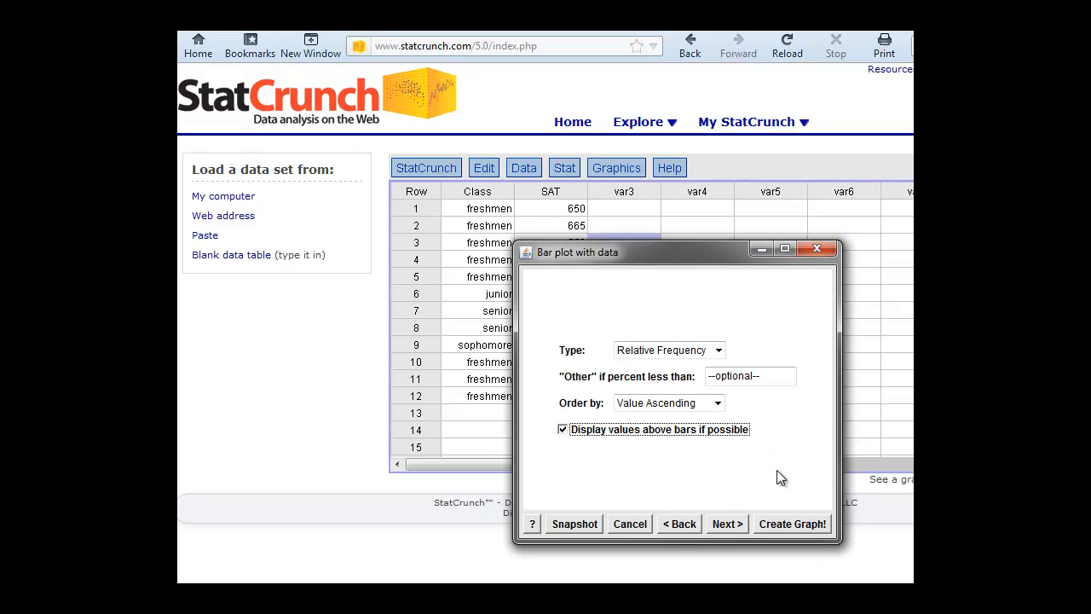
pyautogui.click(727, 523)
# - Label the bar plot's X axis "Class" and Y axis "Proportion", and title it "Status by Class in Our Study"
pyautogui.click(695, 312)
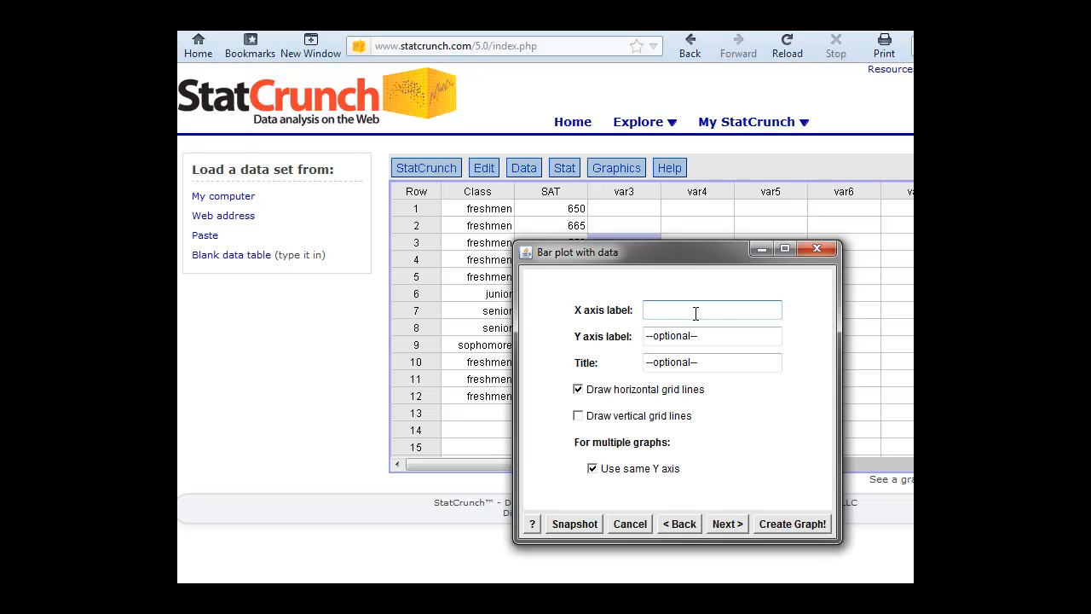
pyautogui.write('Class')
pyautogui.click(691, 336)
pyautogui.write('Prop')
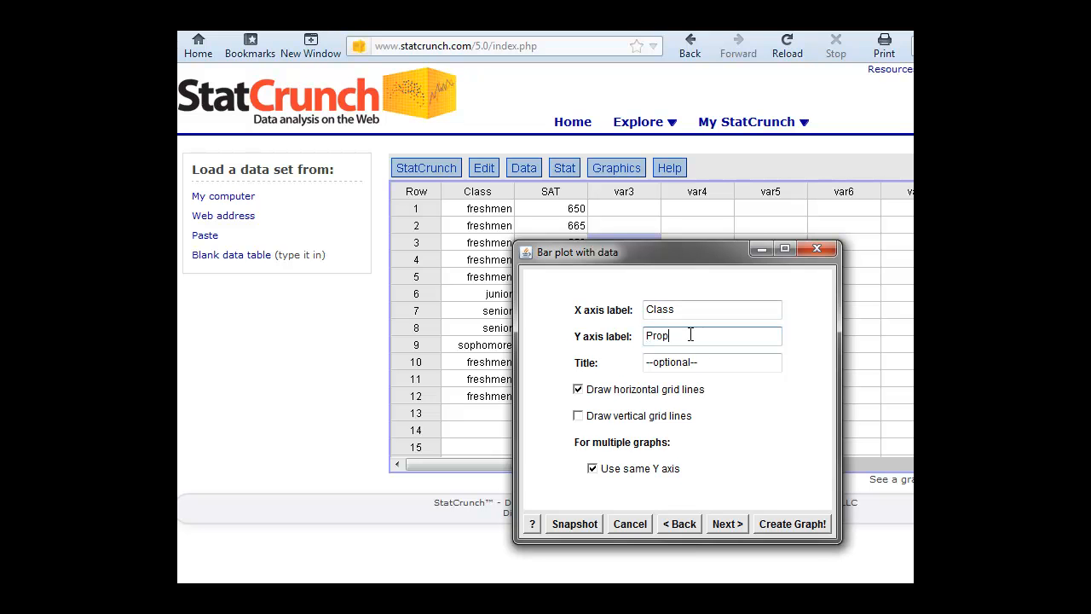
pyautogui.write('ortion')
pyautogui.click(699, 366)
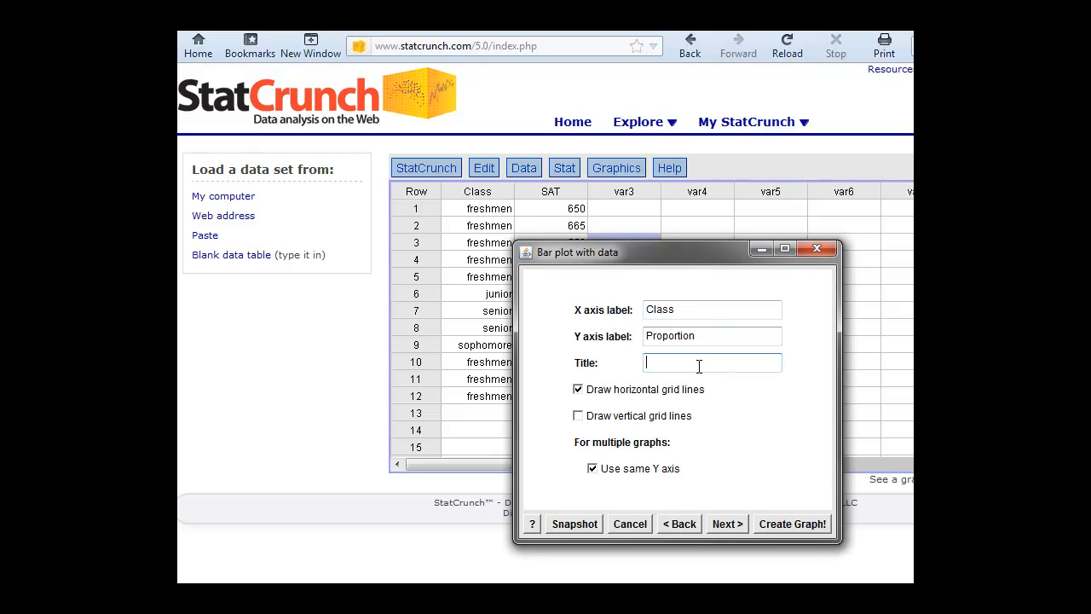
pyautogui.write('Status by Class inOur Study')
pyautogui.click(580, 391)
pyautogui.click(580, 391)
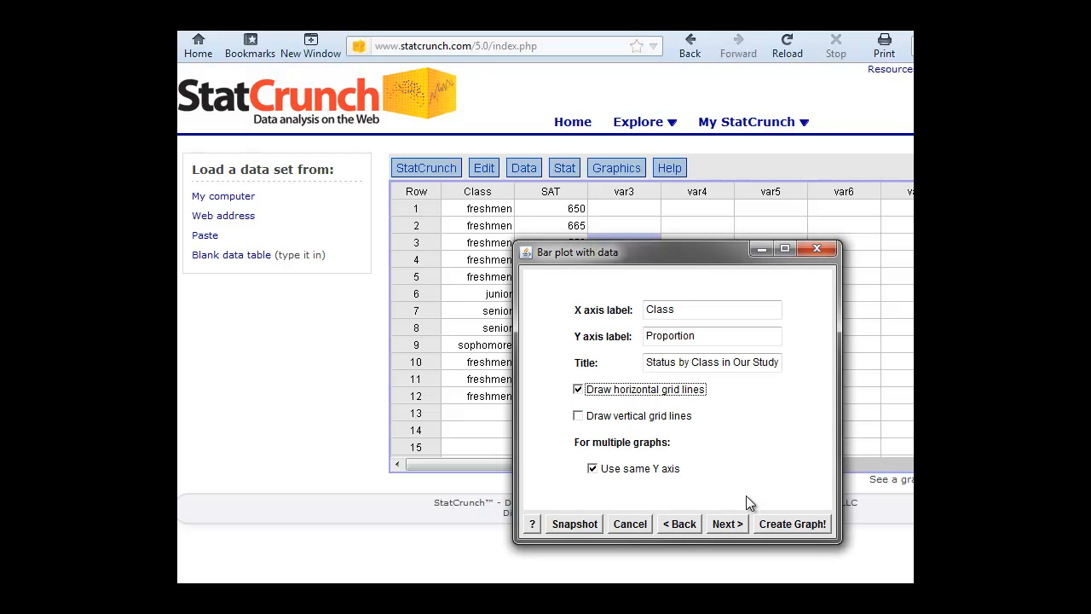
# - Create the bar plot with the default layout and colour scheme, and reposition its window so the whole graph fits on screen
pyautogui.click(730, 525)
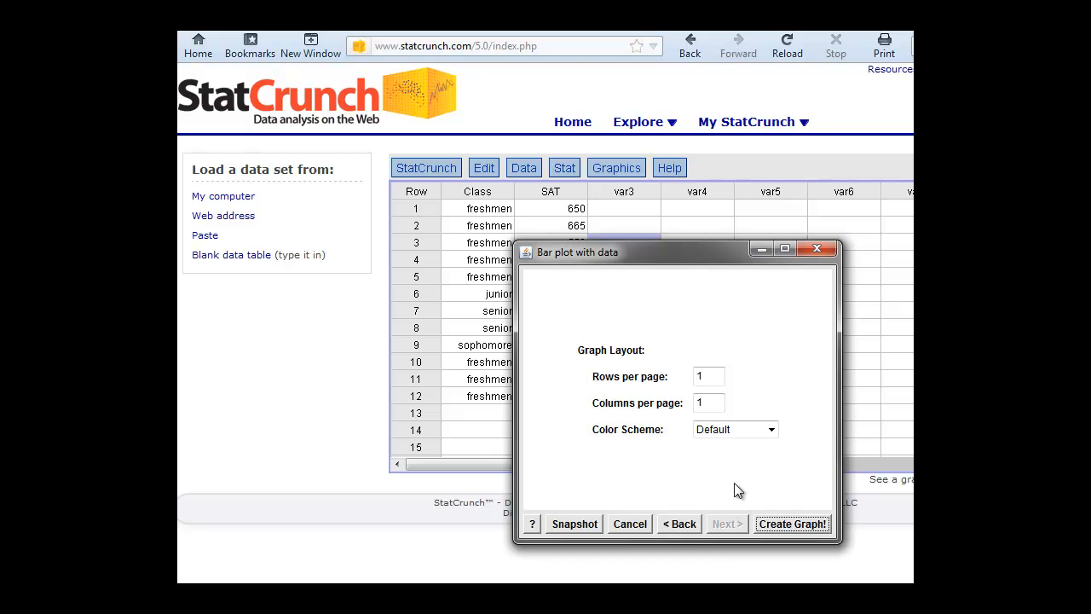
pyautogui.click(791, 523)
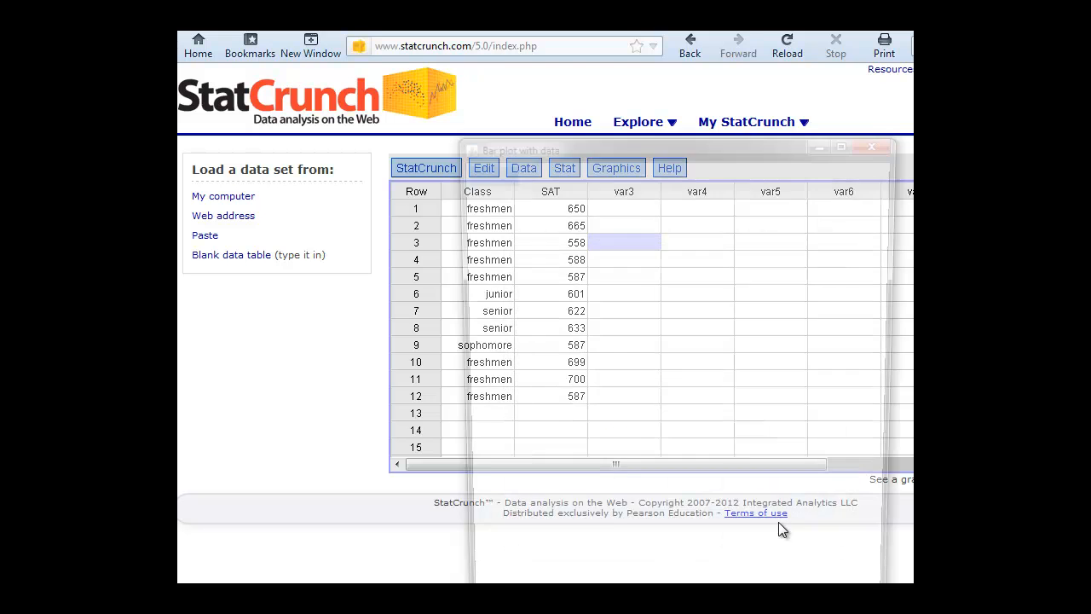
pyautogui.moveTo(752, 141); pyautogui.dragTo(564, 51)
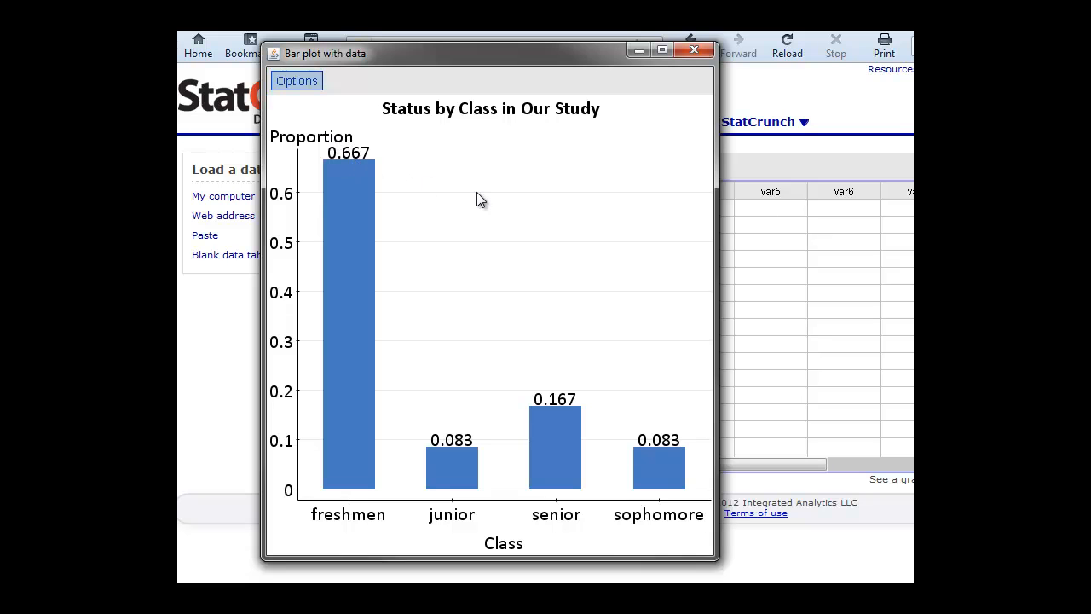
pyautogui.moveTo(490, 62); pyautogui.dragTo(446, 48)
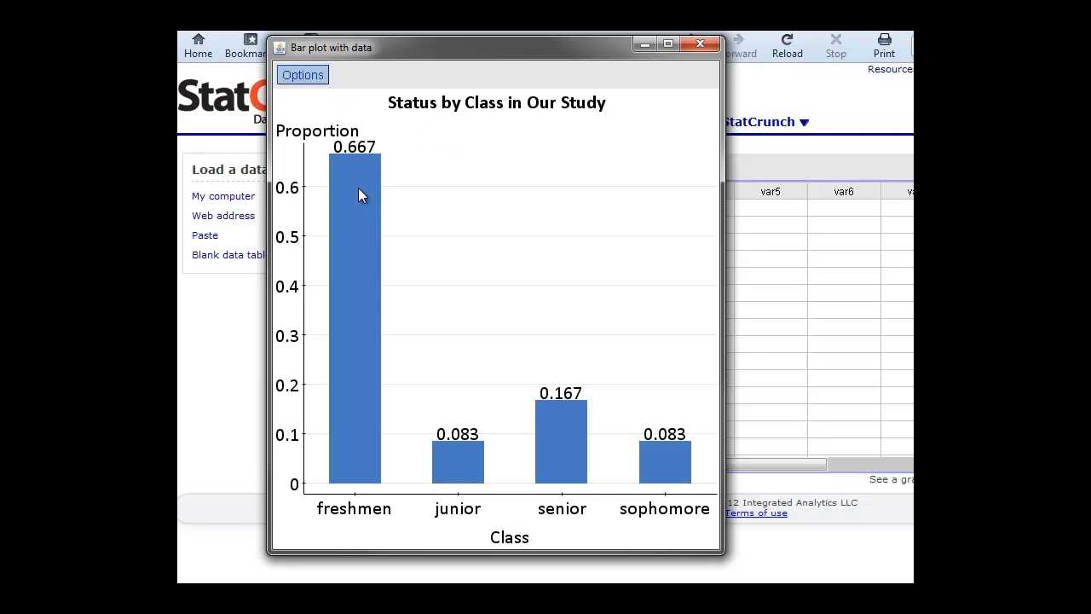
# - Look over the edit, export, copy and print options for the bar plot, and close the graph window
pyautogui.click(314, 76)
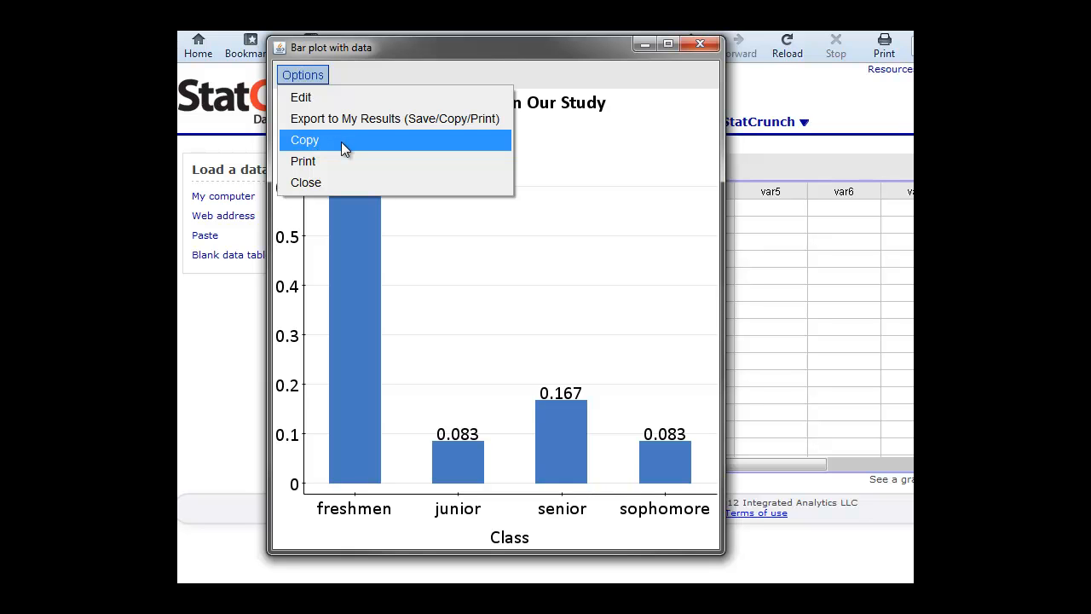
pyautogui.click(620, 77)
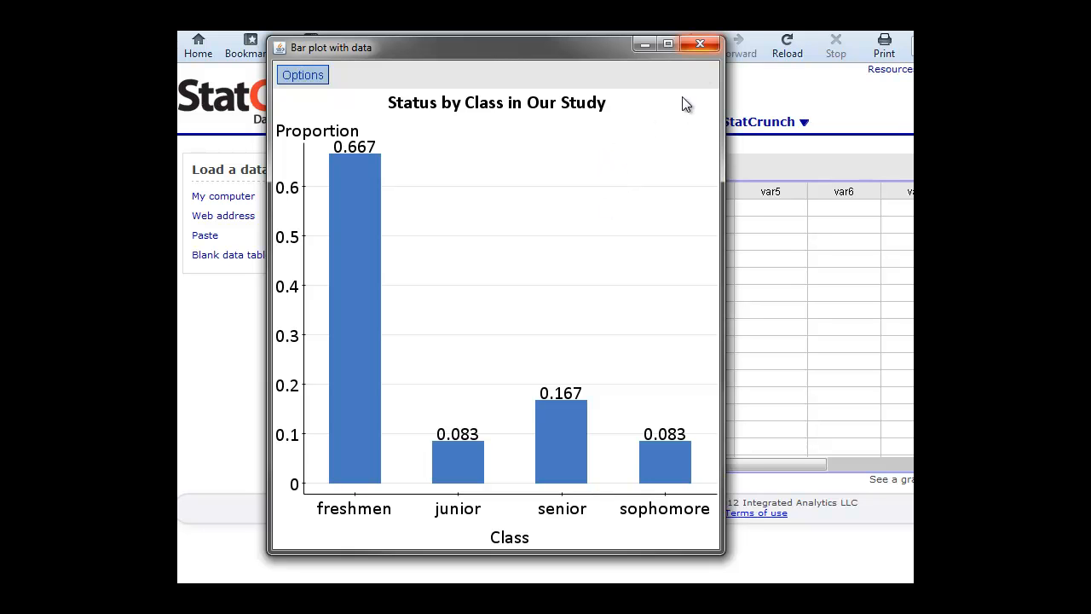
pyautogui.click(700, 42)
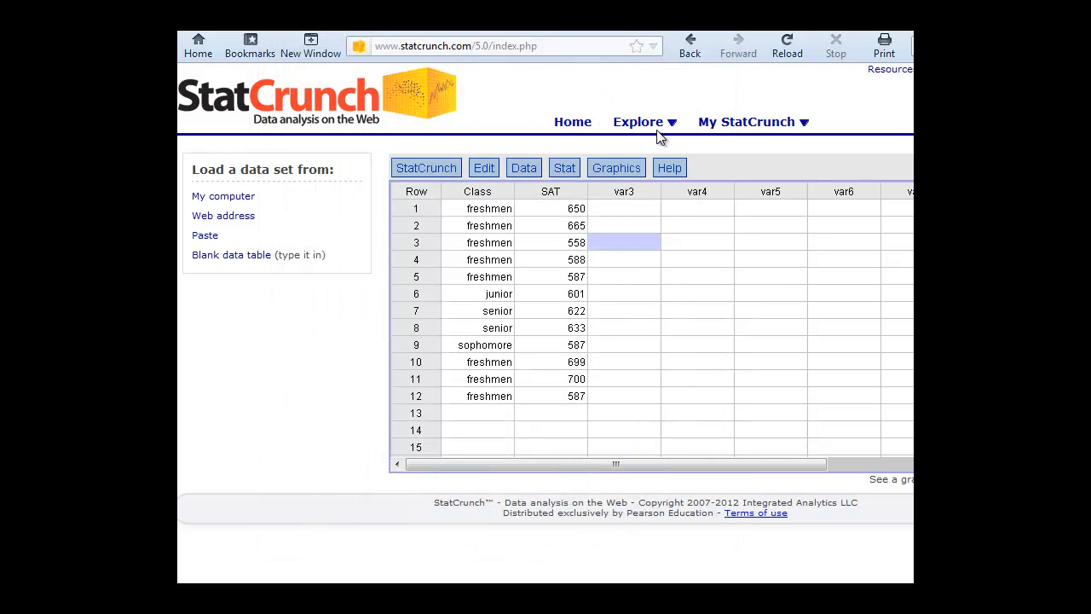
# - Start a pie chart with data using the Class column and continue to its category display options
pyautogui.click(611, 170)
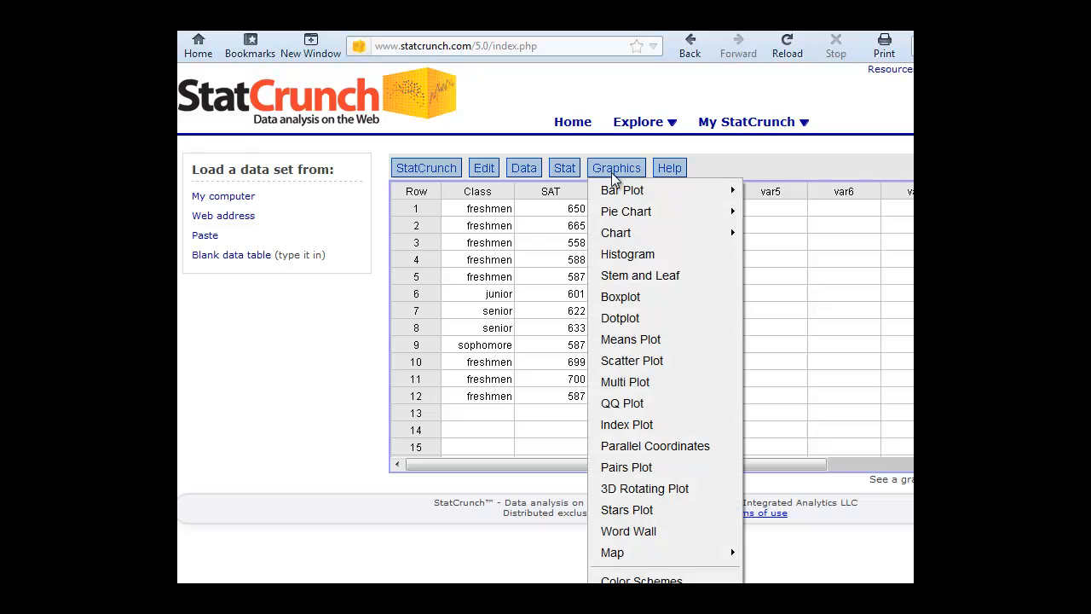
pyautogui.moveTo(614, 215)
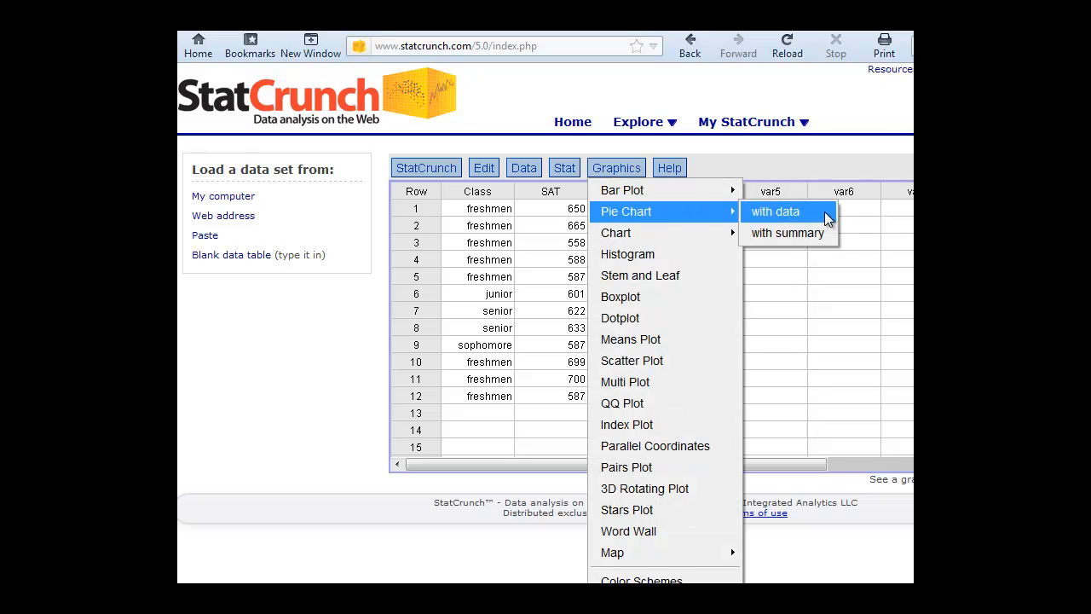
pyautogui.click(825, 211)
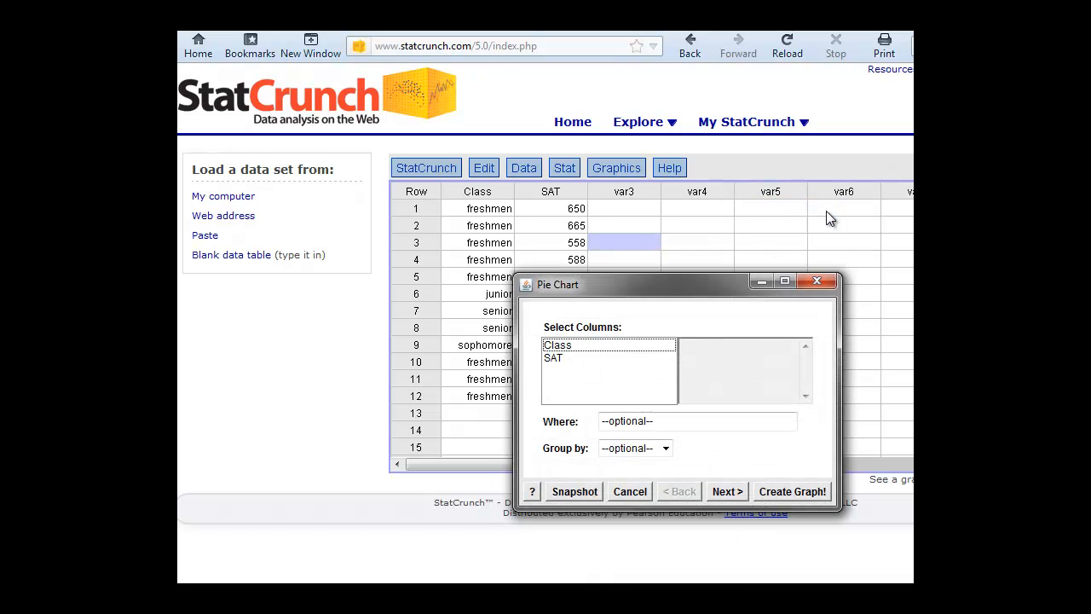
pyautogui.click(605, 346)
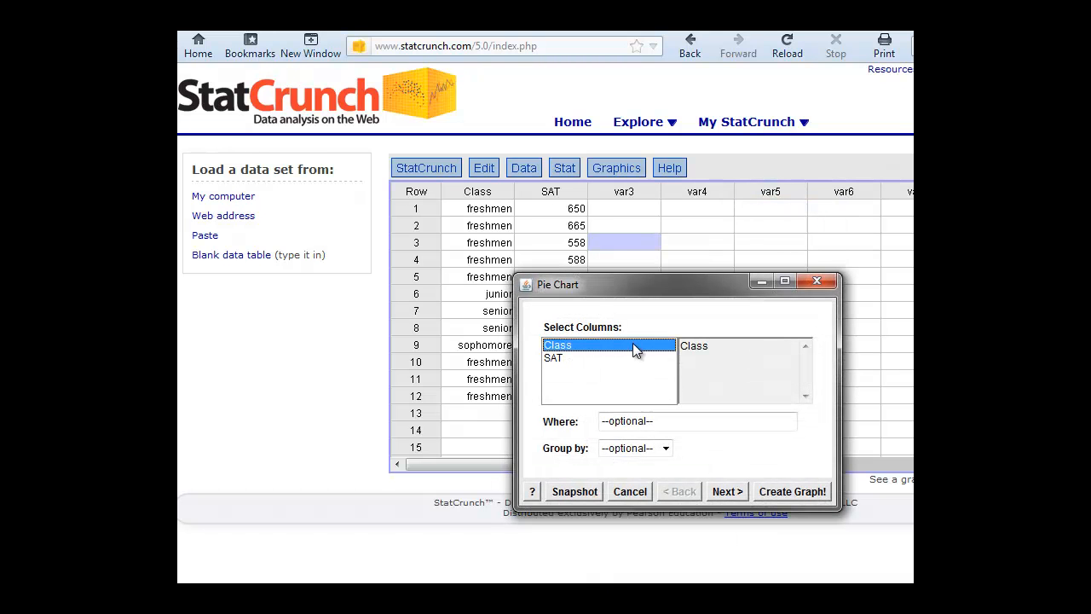
pyautogui.click(726, 491)
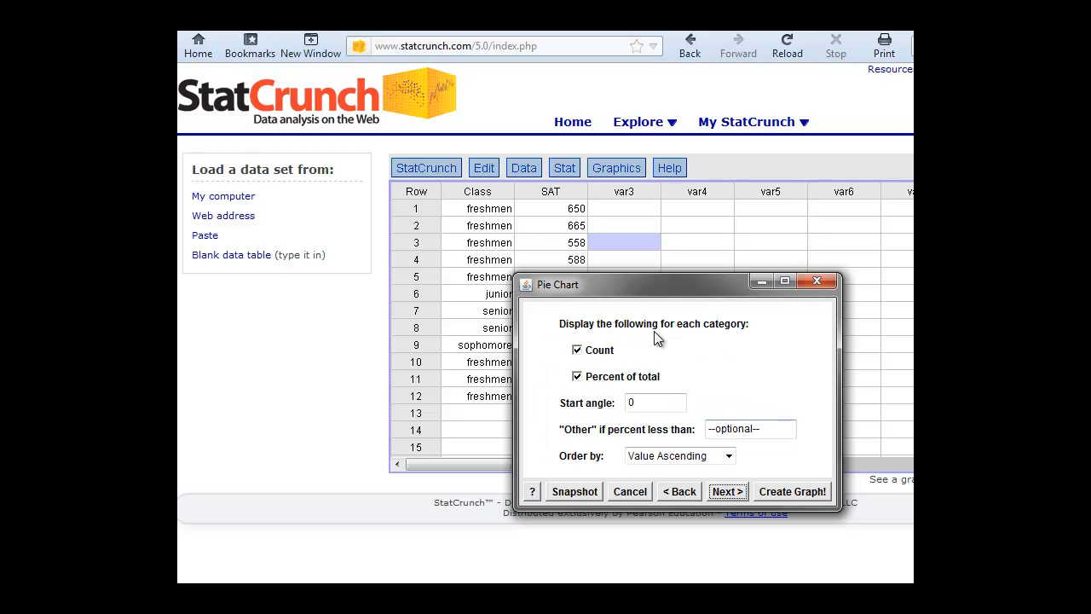
# - Turn off the count display for each pie chart category and continue to the title settings
pyautogui.click(578, 352)
pyautogui.moveTo(656, 279); pyautogui.dragTo(599, 261)
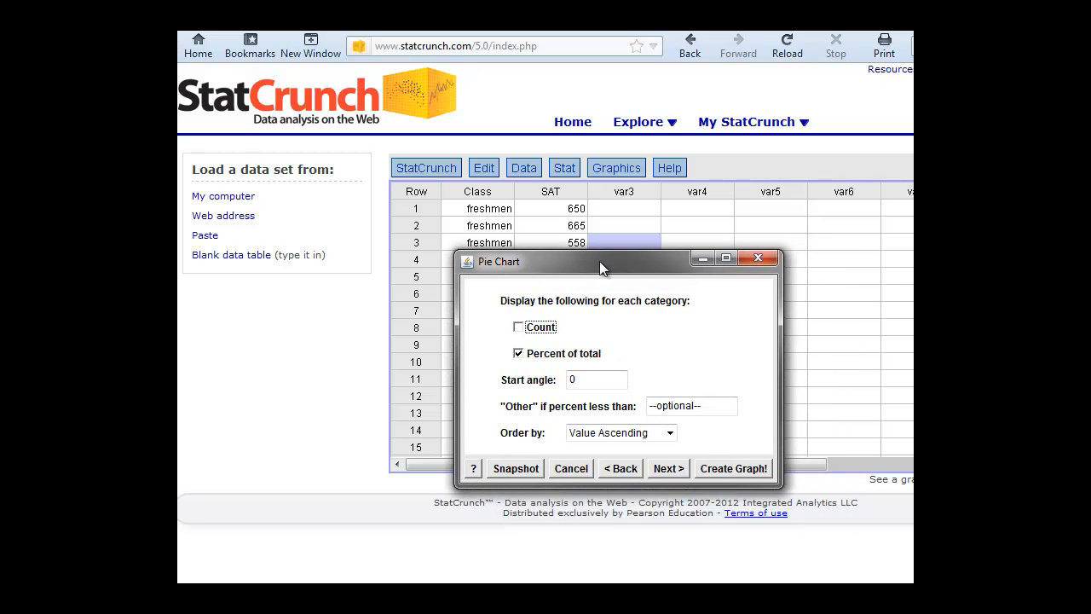
pyautogui.click(669, 470)
# - Title the pie chart "Class Makeup of Study", create it with the default layout, and reposition its window into full view
pyautogui.click(625, 366)
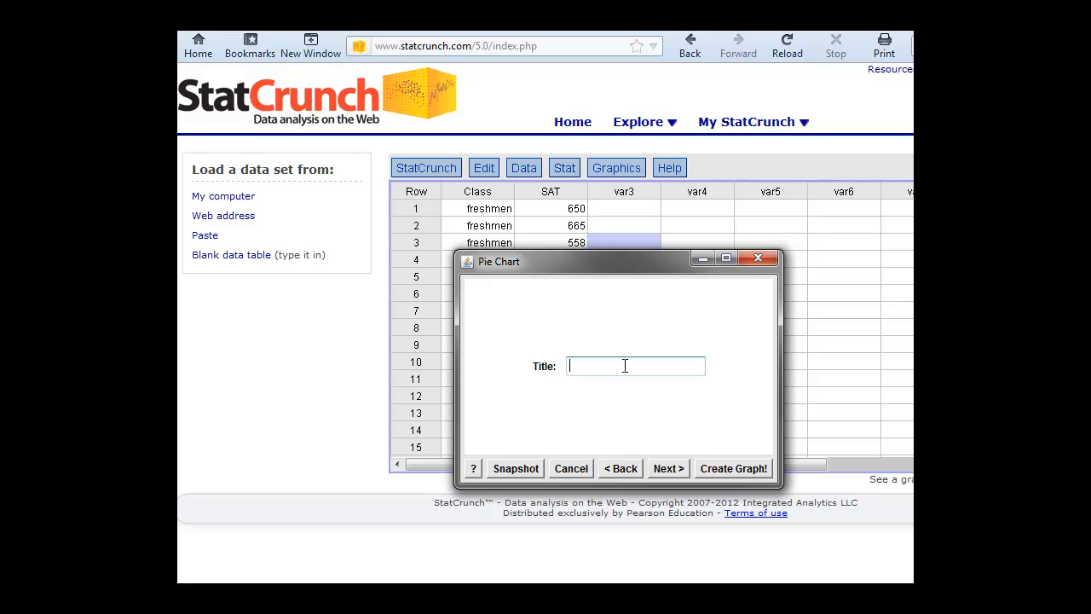
pyautogui.write('Class Makeup of Study')
pyautogui.click(668, 468)
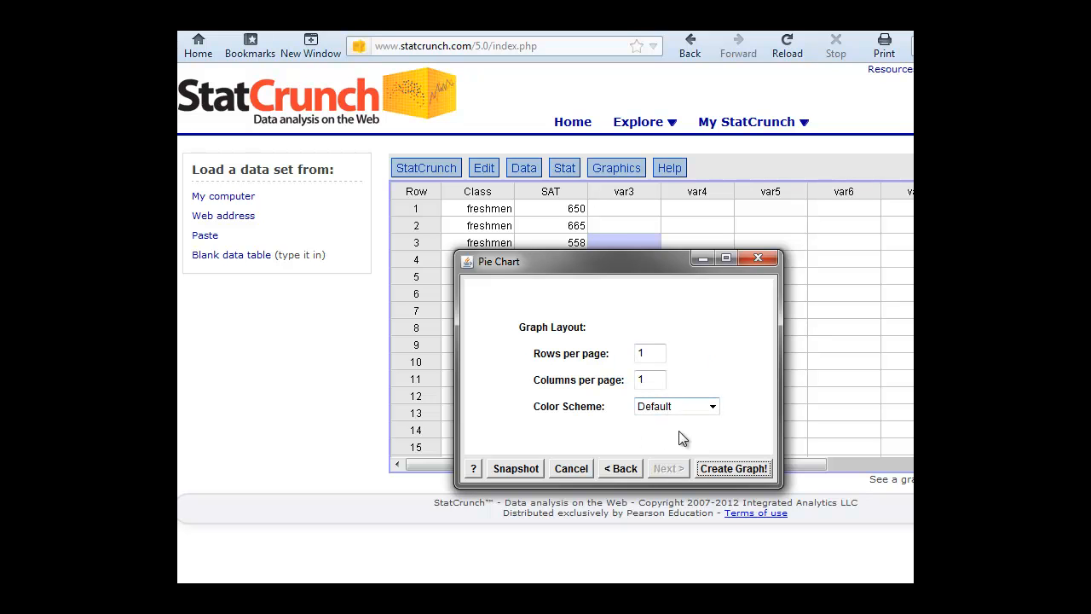
pyautogui.click(731, 469)
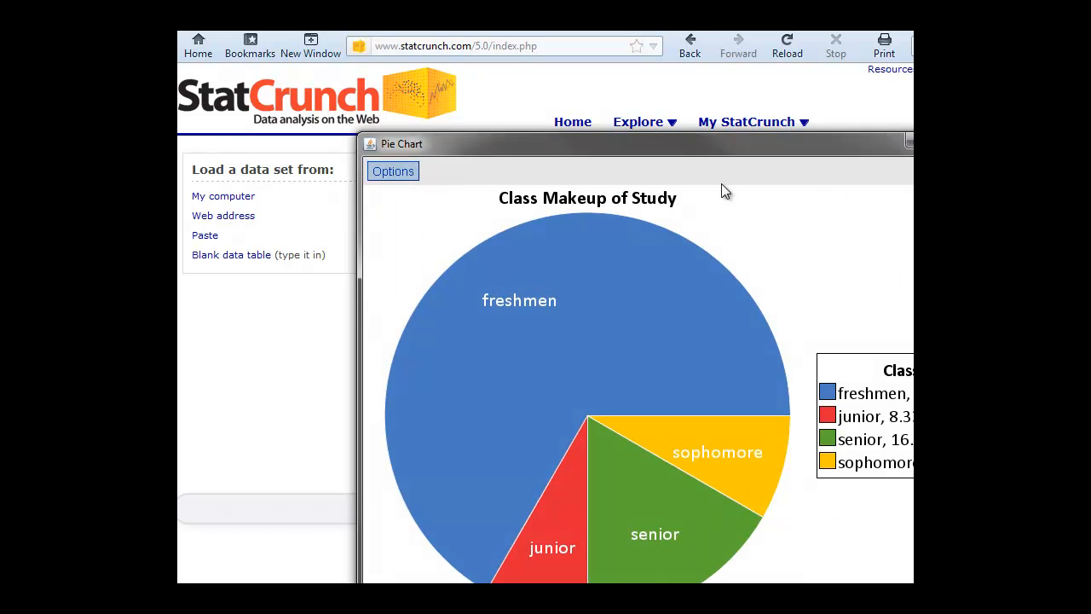
pyautogui.moveTo(723, 144); pyautogui.dragTo(561, 61)
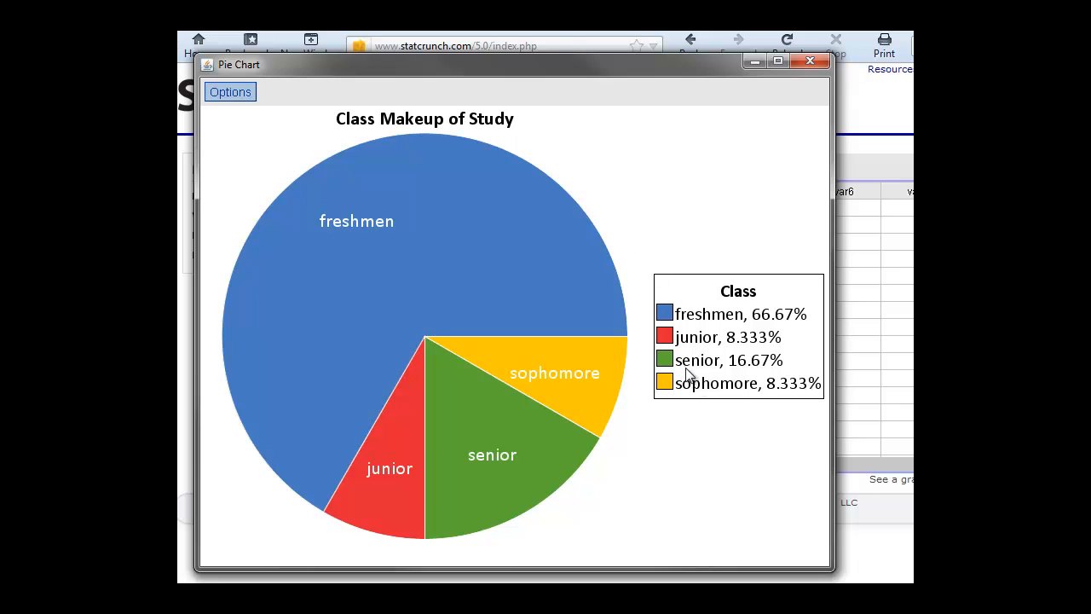